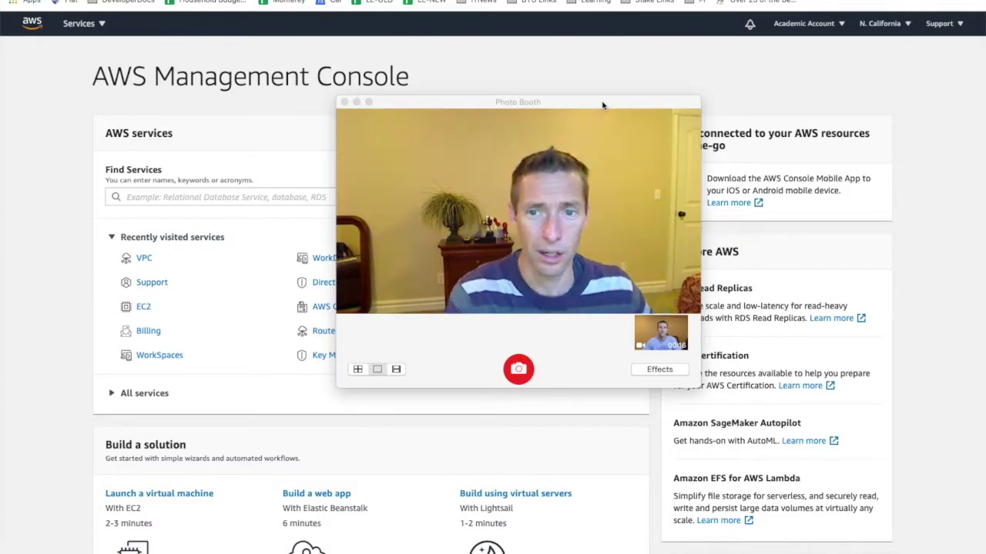
- Open the VPC dashboard and check the list of available AWS regions
drag(601, 100, 0, 58)
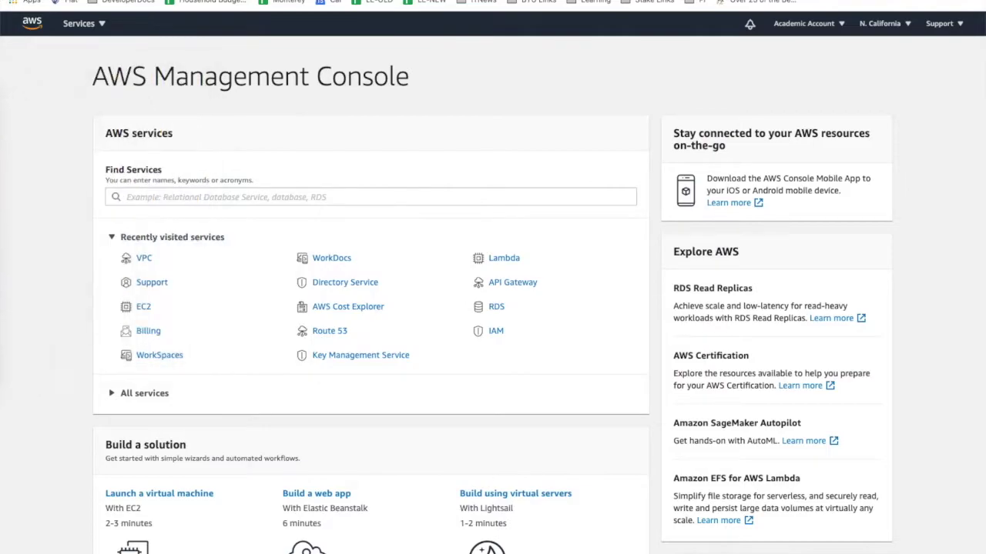
click(146, 261)
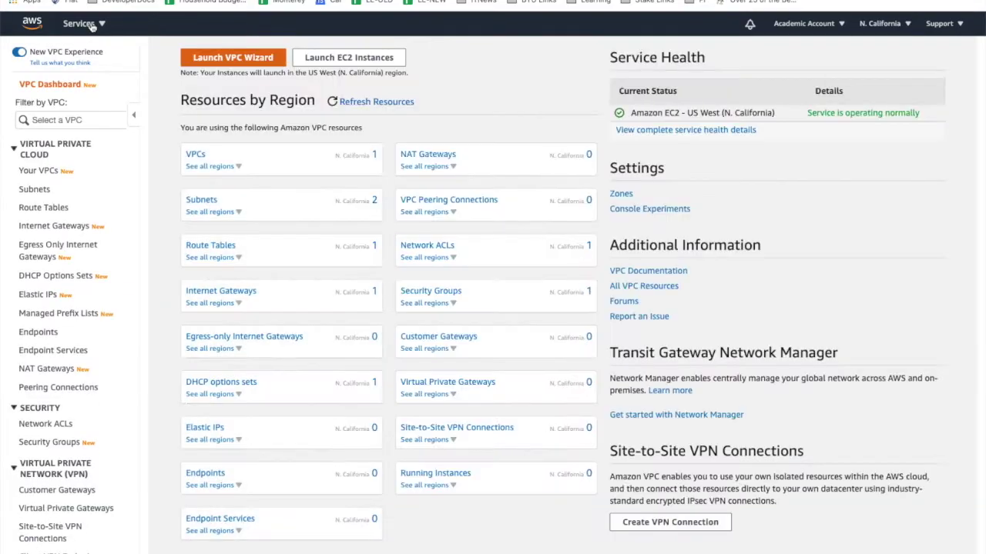
click(91, 26)
click(85, 23)
click(874, 26)
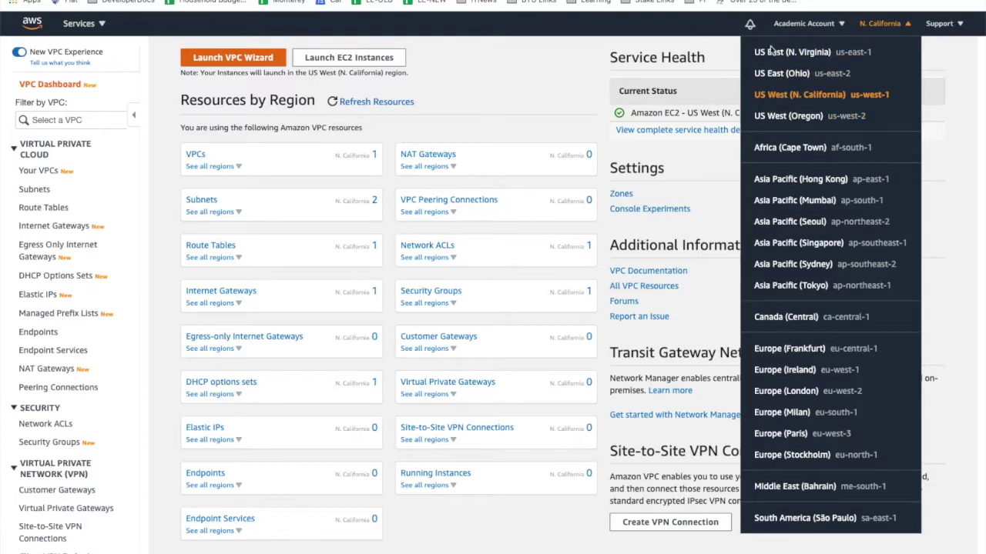
click(871, 27)
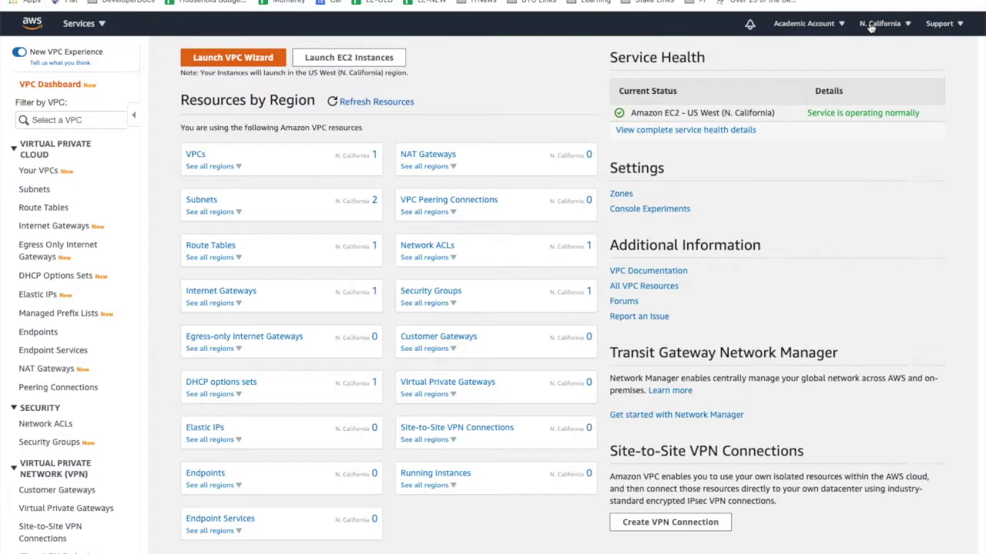
- Open the list of VPCs and examine the default VPC's IPv4 CIDR block
click(196, 155)
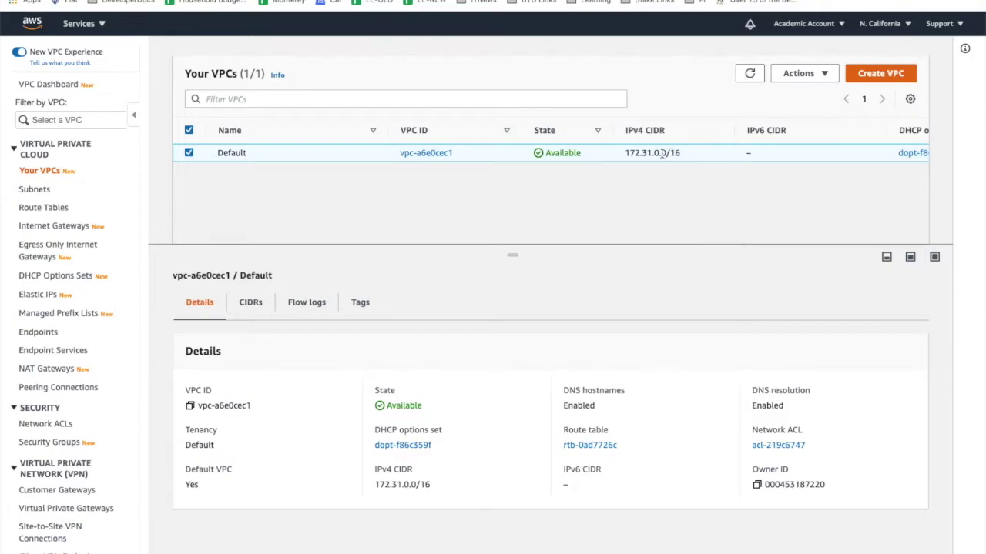
mouse_move(661, 153)
mouse_down()
mouse_move(651, 153)
mouse_move(667, 155)
mouse_up()
click(661, 153)
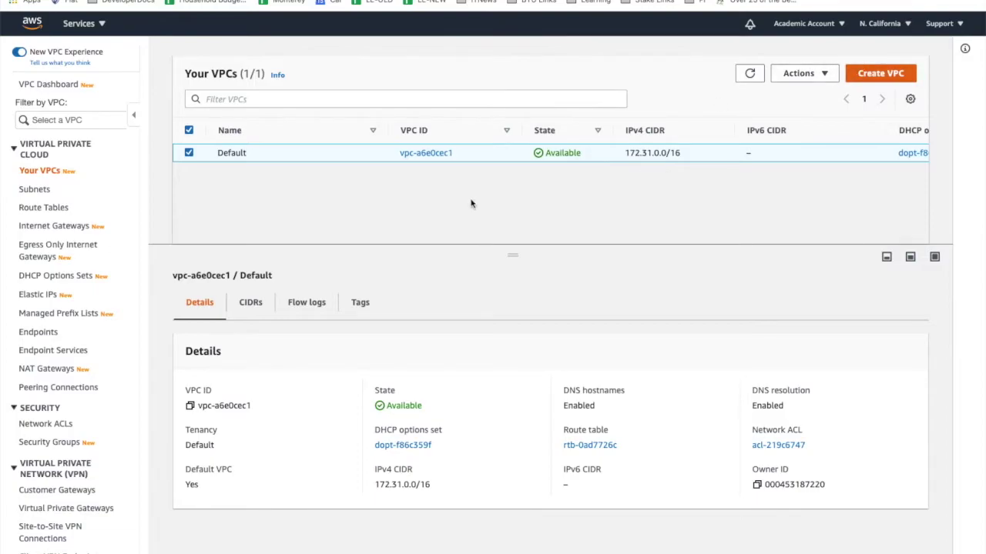
- Create a VPC named production with the IPv4 CIDR block 10.0.0.0/16
click(878, 74)
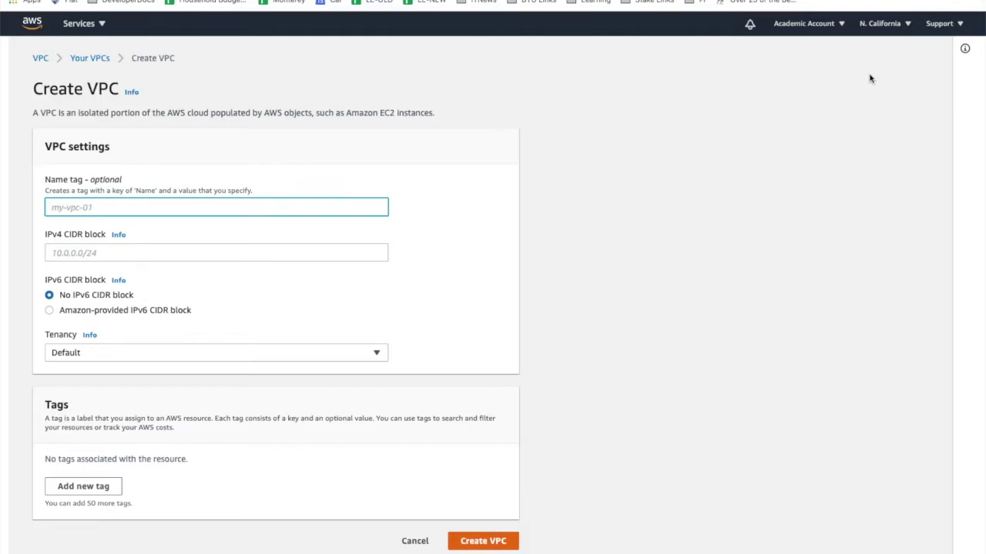
text(prod)
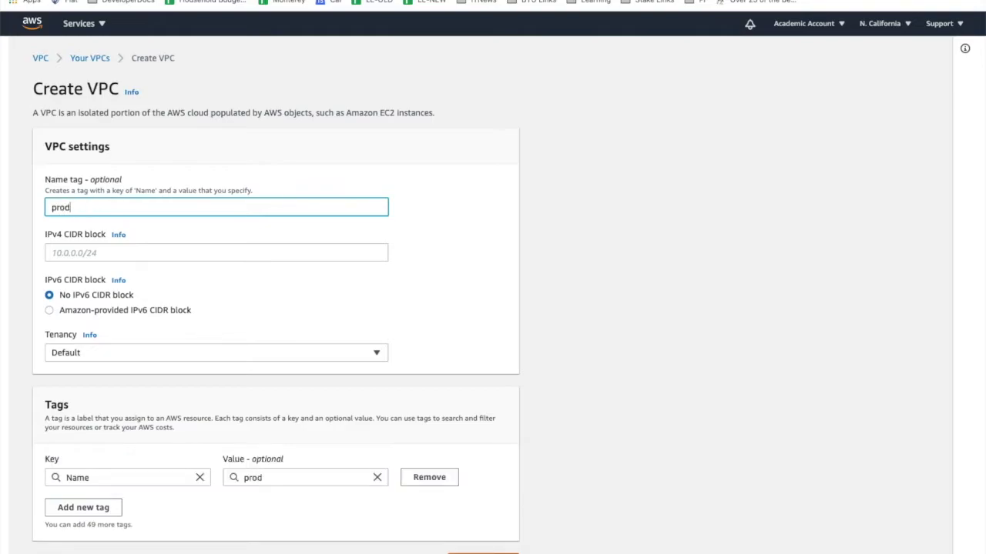
text(uction)
click(159, 254)
text(10.0.0.0/16)
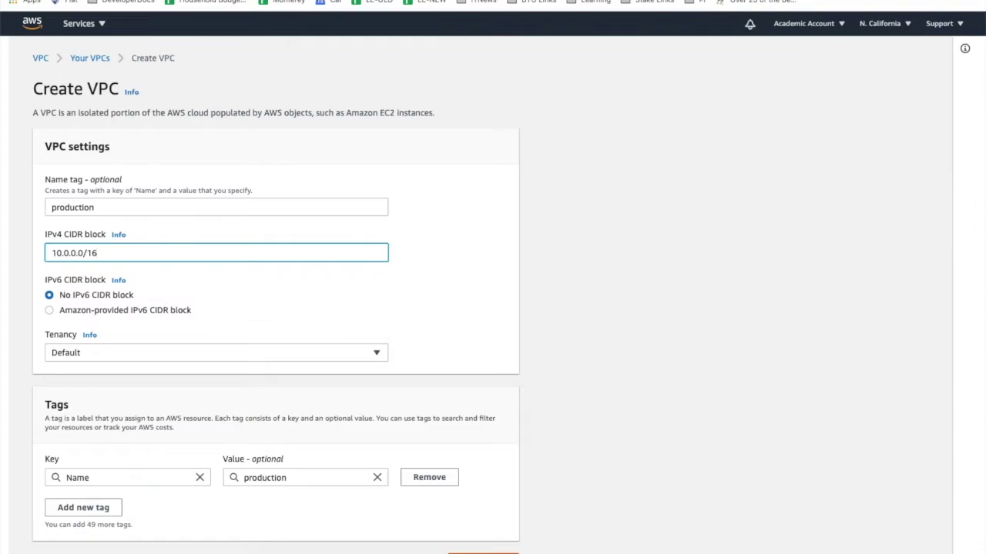
key(Return)
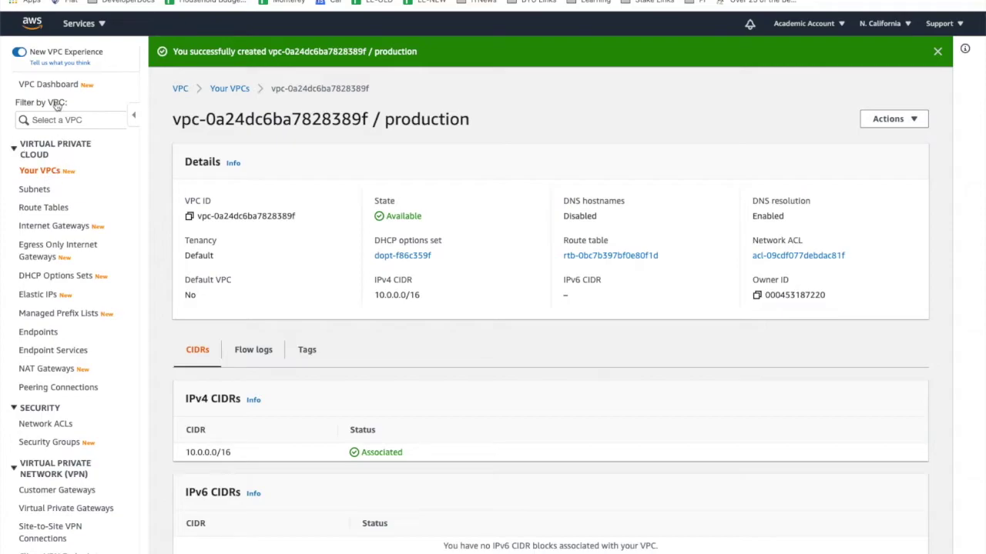
- Create a second VPC named development with the IPv4 CIDR block 10.0.0.0/16
click(44, 172)
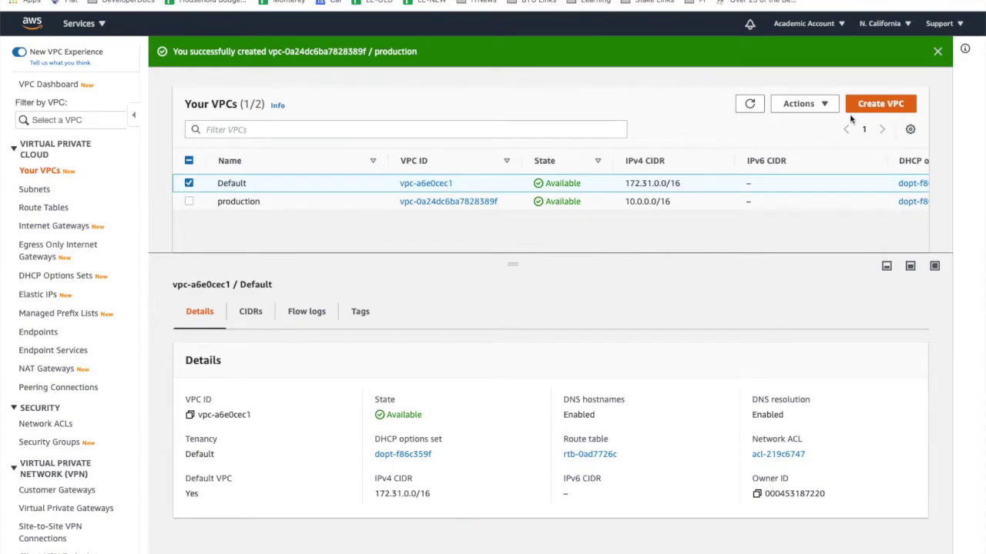
click(899, 105)
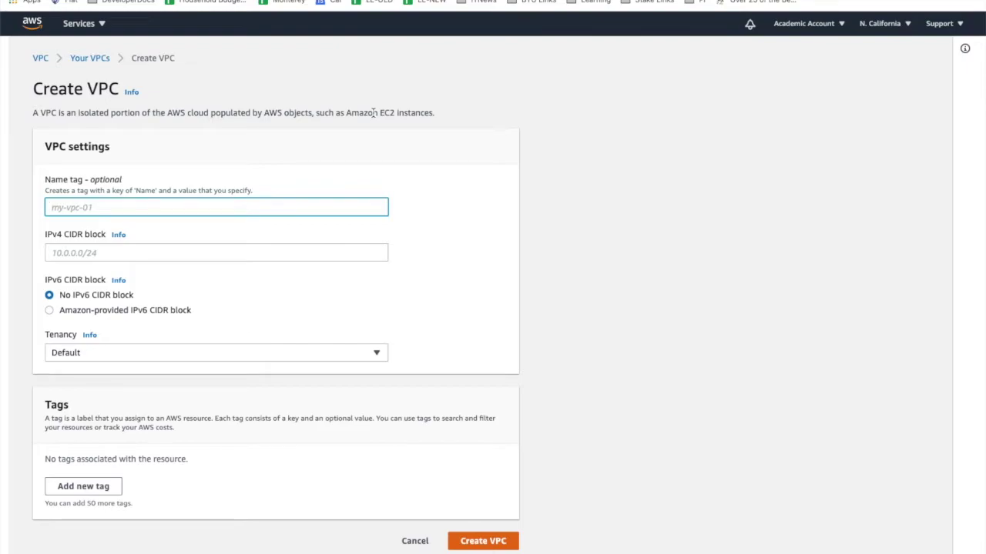
text(development)
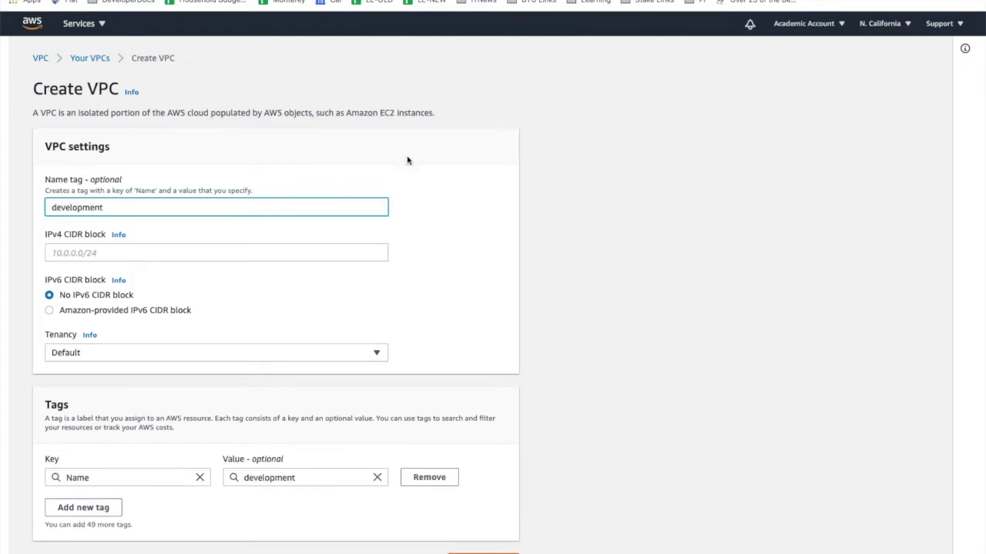
click(69, 258)
text(10)
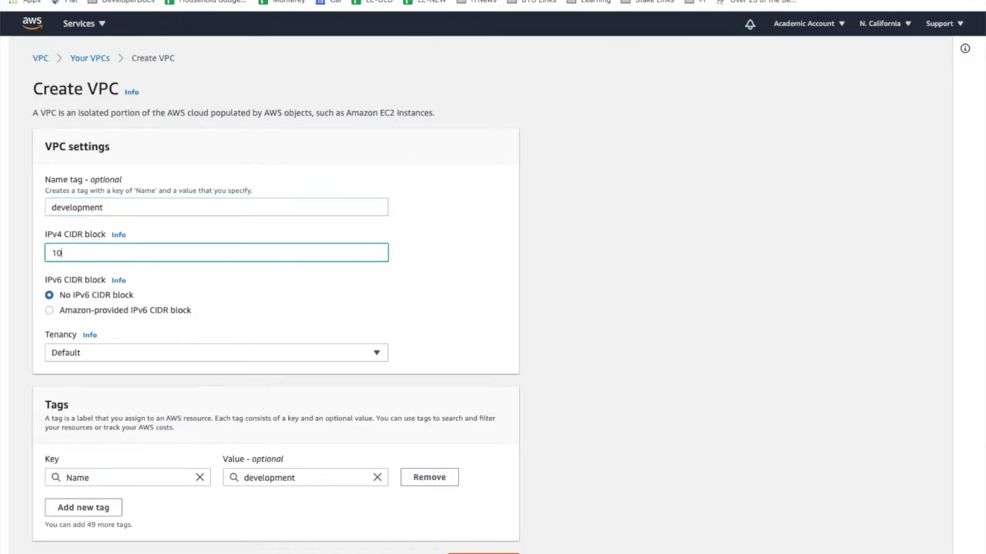
text(.0.0.0/16)
click(294, 328)
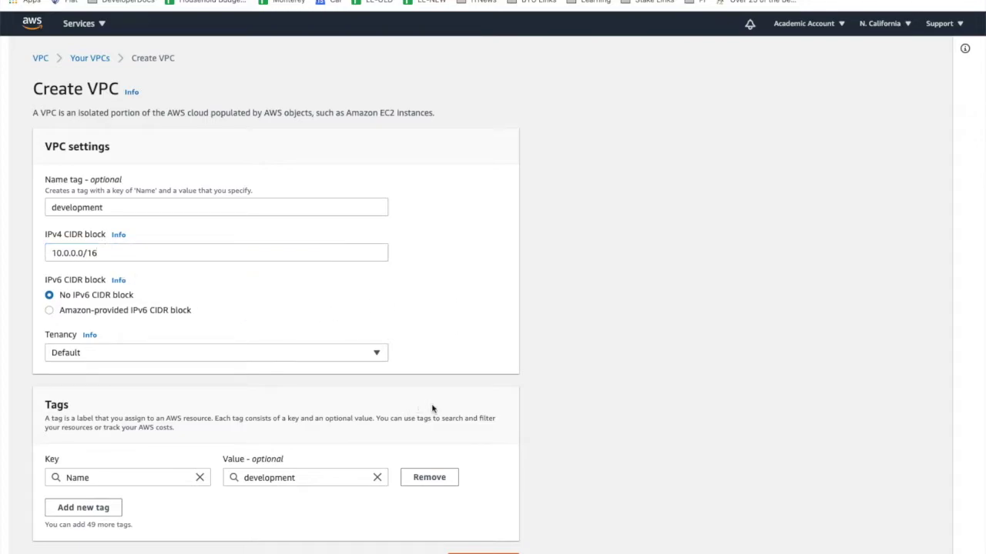
click(483, 553)
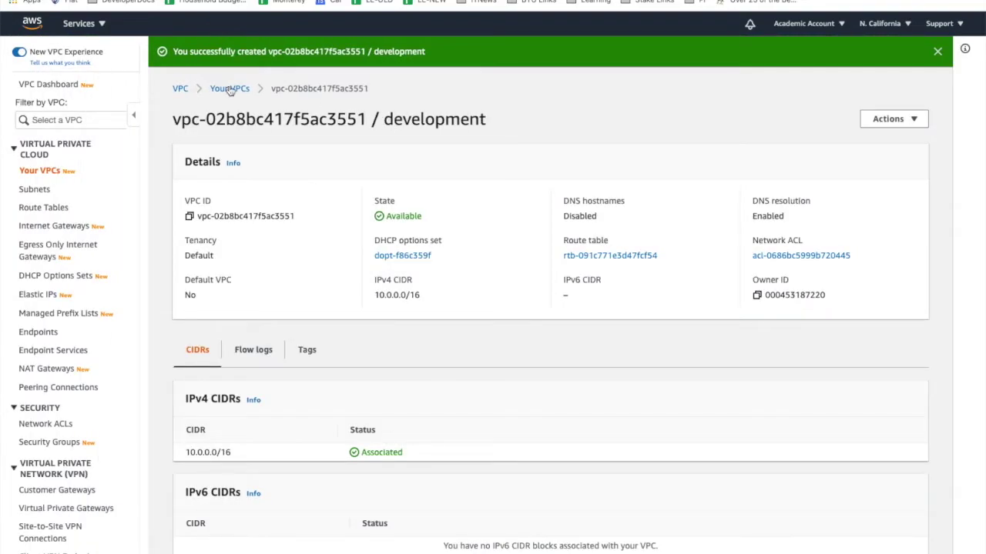
- Create a third VPC named testing with the IPv4 CIDR block 172.32.0.0/16
click(229, 90)
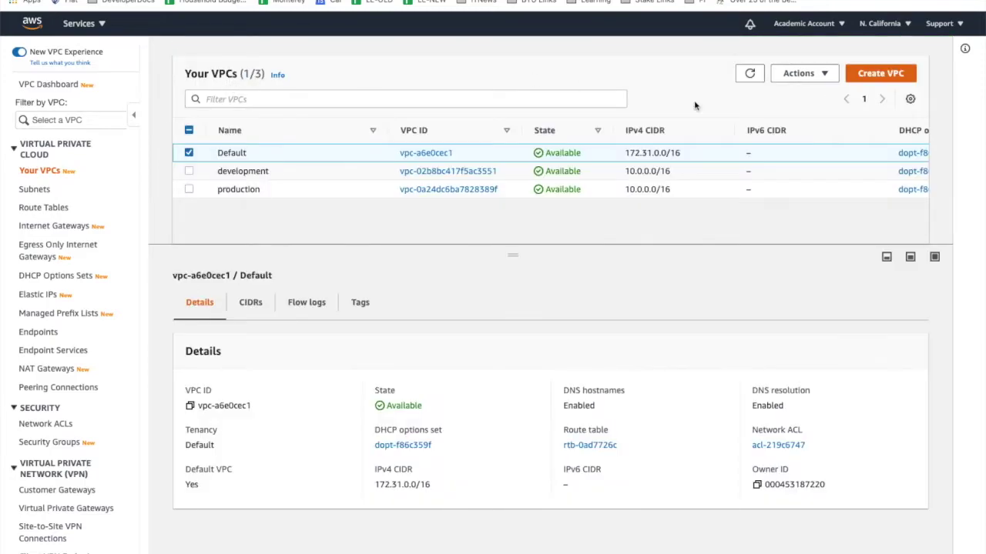
click(876, 73)
text(testing)
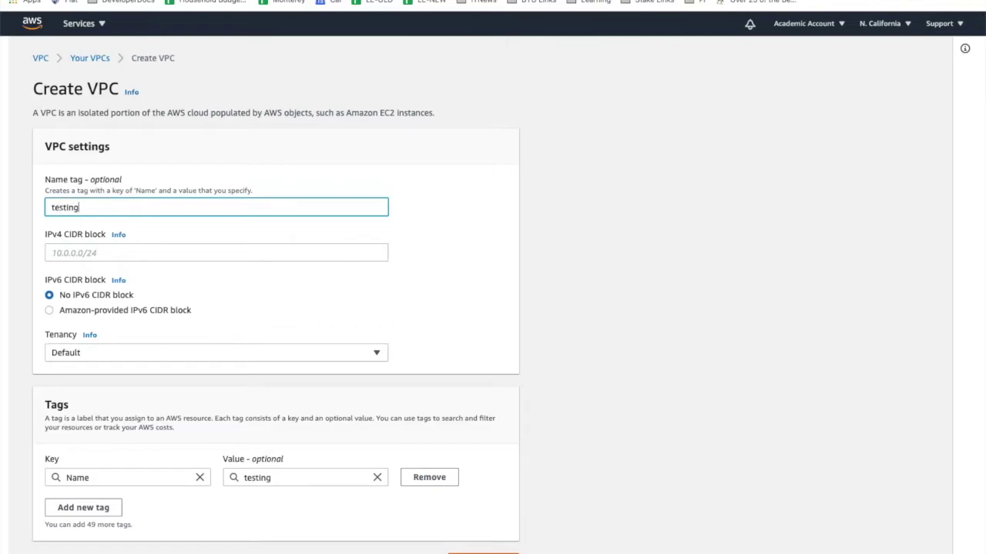
key(Tab)
key(Tab)
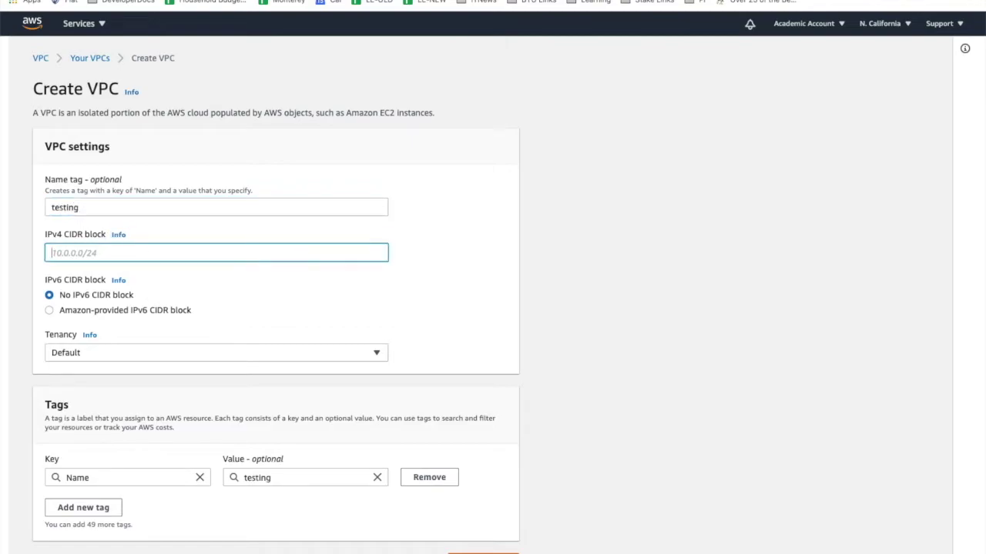
text(172.32.0.0/16)
key(Return)
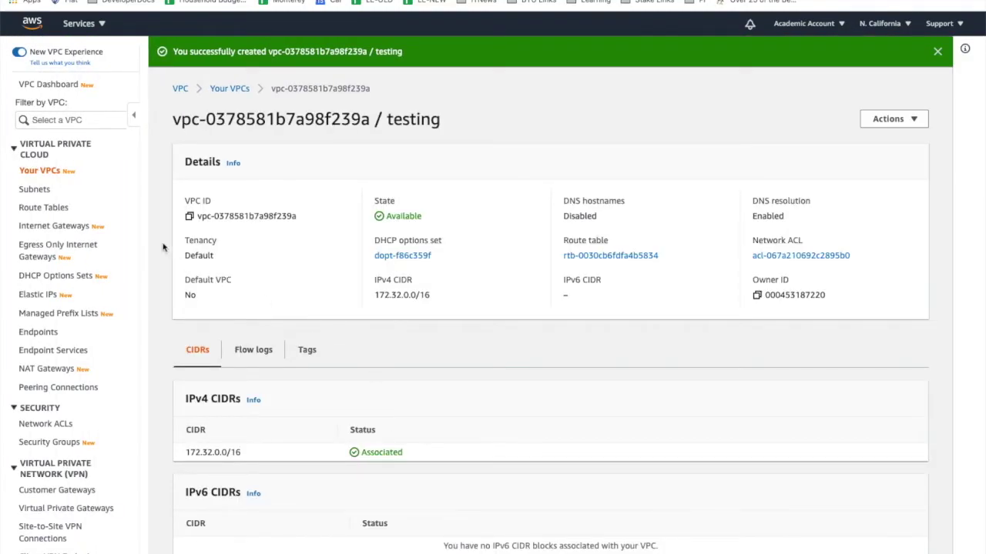
- Review all columns of the VPC list, including CIDR blocks, route tables, network ACLs and the default VPC flag
click(43, 171)
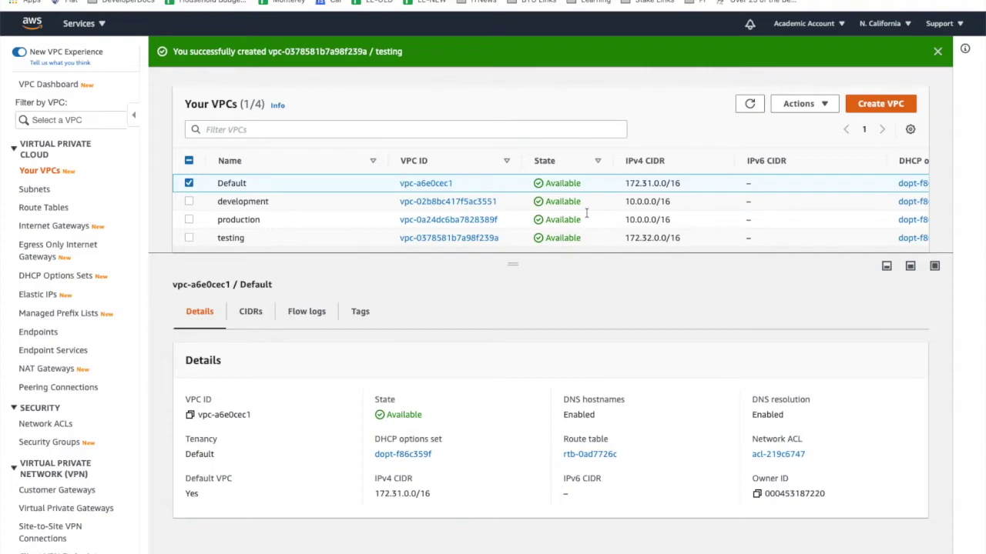
scroll(636, 223, right, 5)
scroll(636, 222, right, 8)
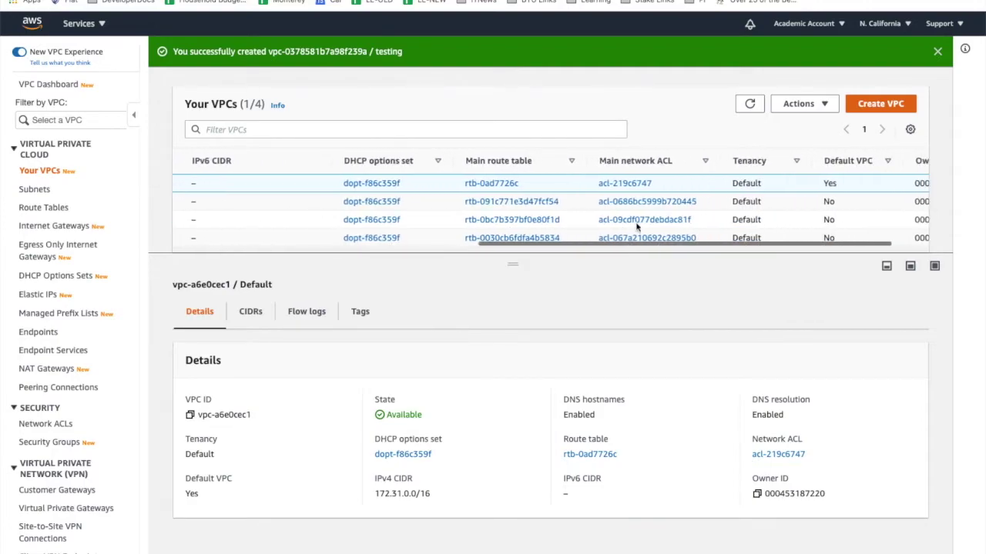
scroll(636, 227, right, 3)
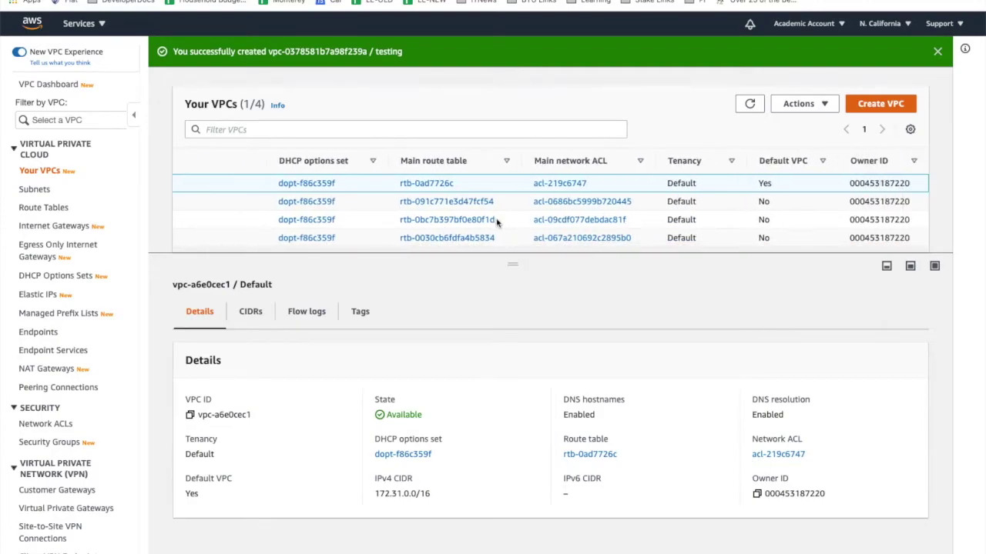
scroll(496, 222, left, 8)
scroll(497, 223, left, 1)
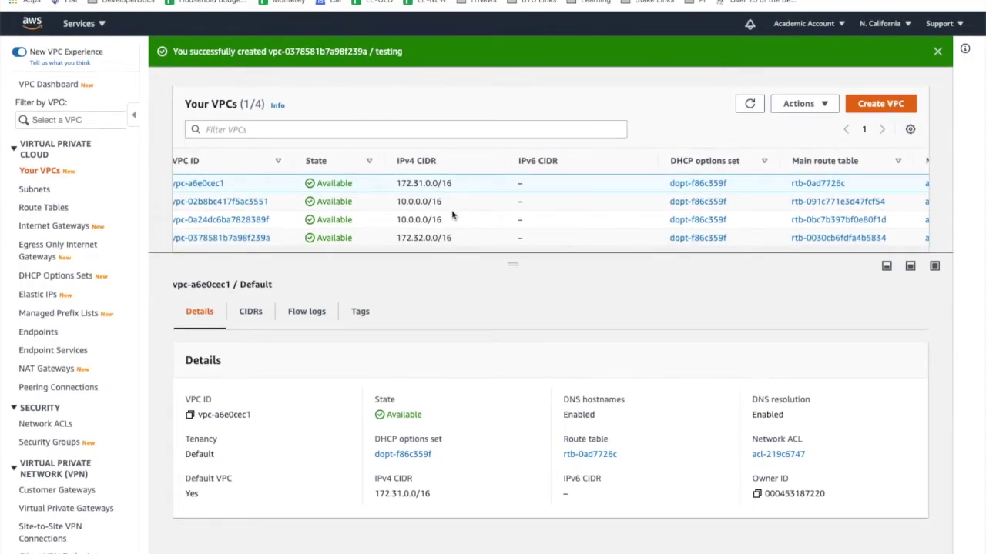
scroll(508, 210, left, 8)
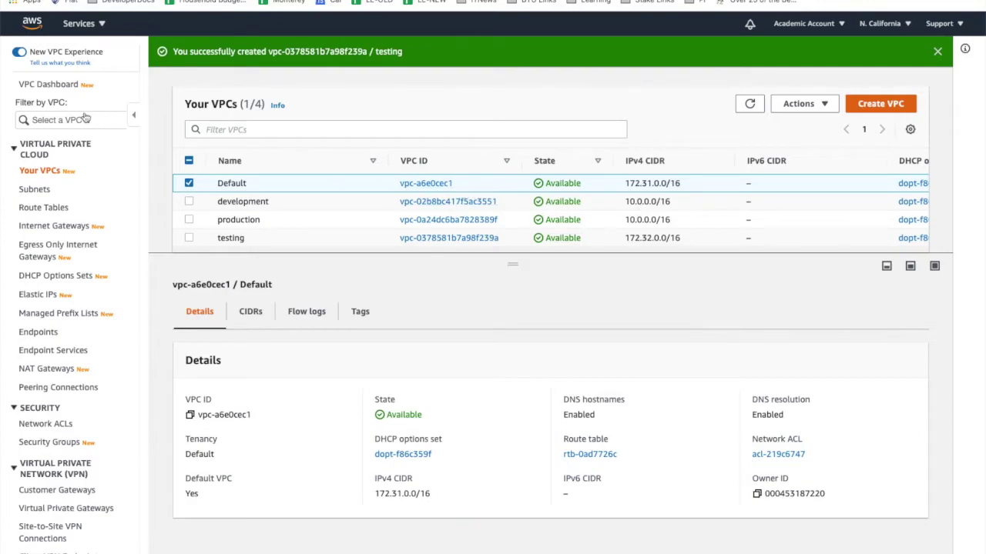
- Return to the VPC dashboard and examine the resources by region and the region choices
click(49, 87)
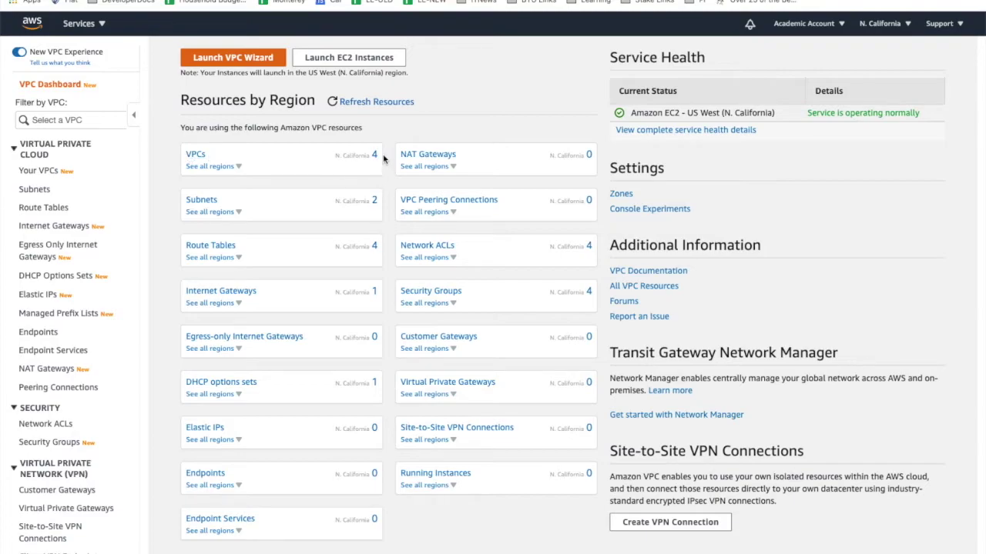
click(883, 23)
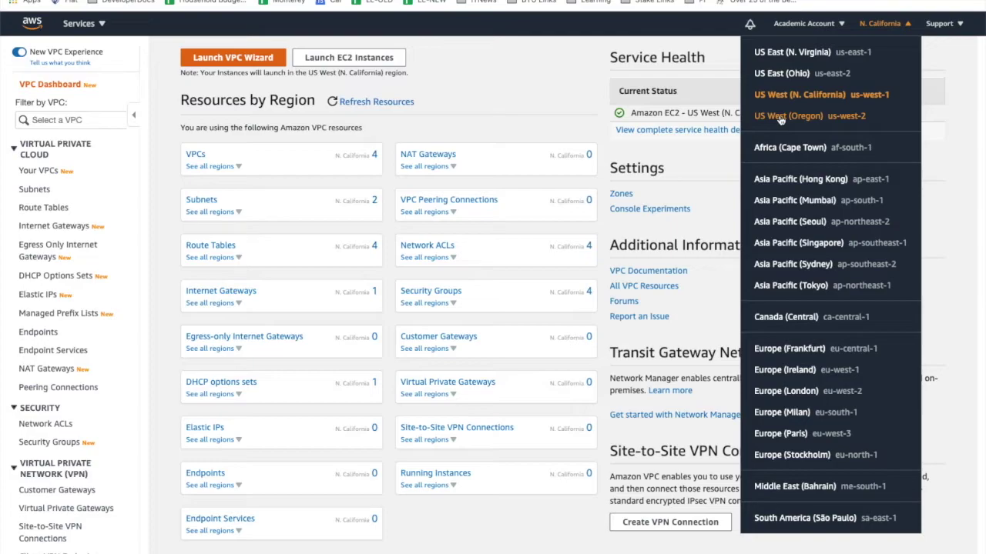
click(169, 173)
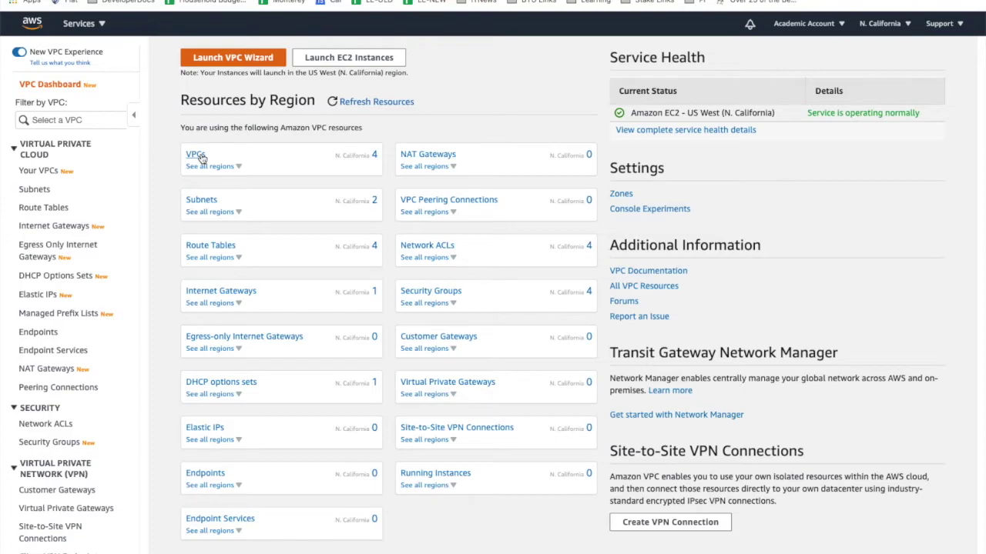
- Examine the default VPC's details and its IPv4 CIDR prefix, with a brief look at the subnet list
click(197, 155)
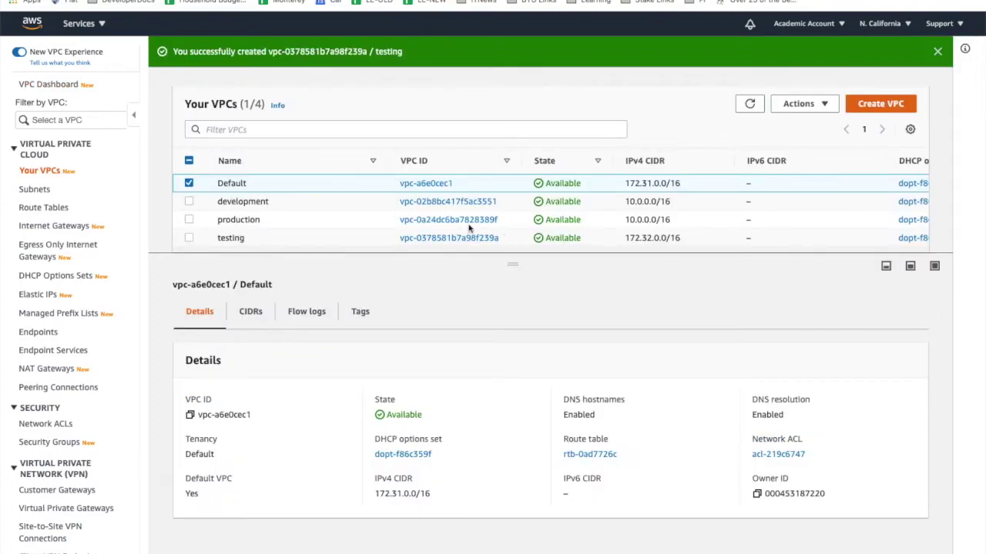
click(423, 184)
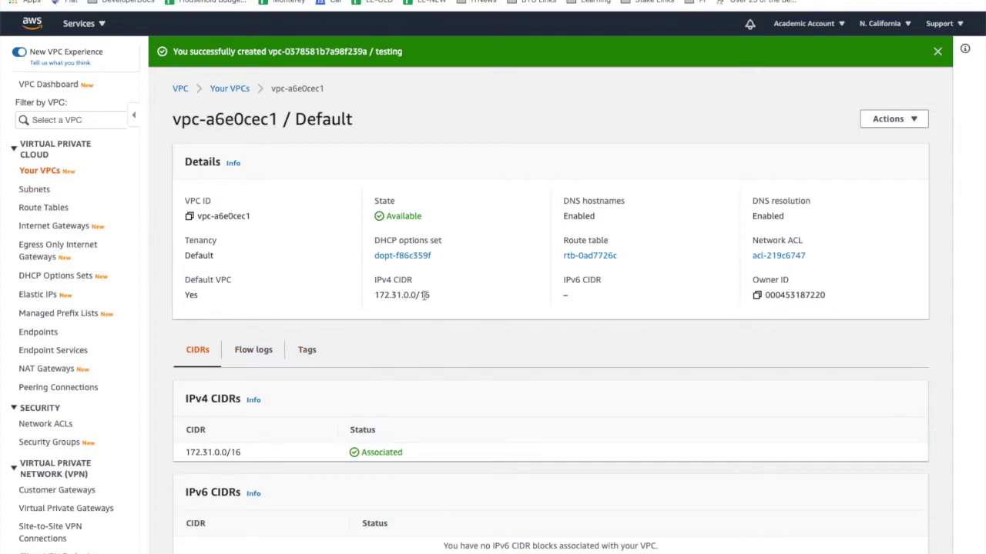
click(46, 191)
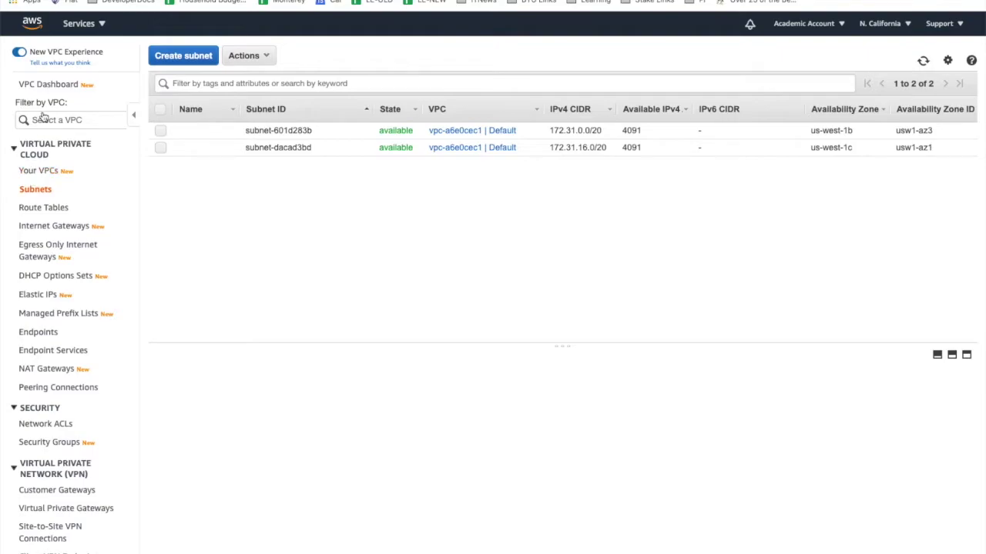
click(38, 171)
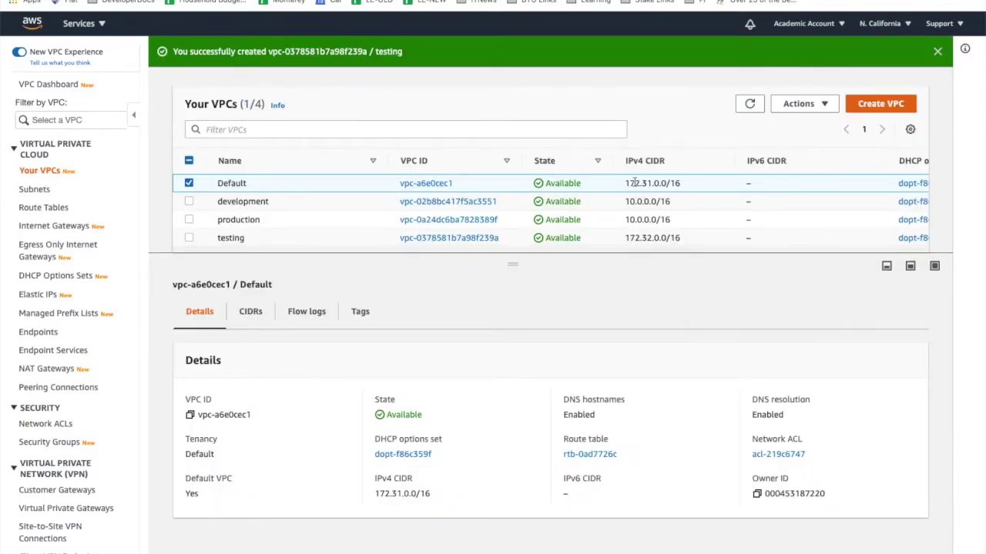
drag(651, 183, 667, 183)
- Open the subnet list and examine the IPv4 CIDR blocks and available addresses of the default VPC's subnets
click(36, 190)
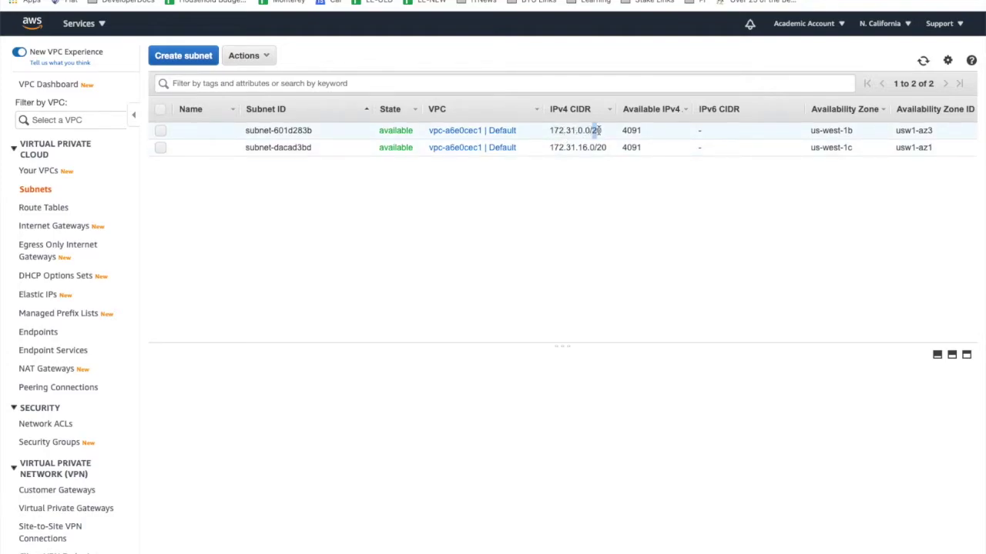
click(605, 135)
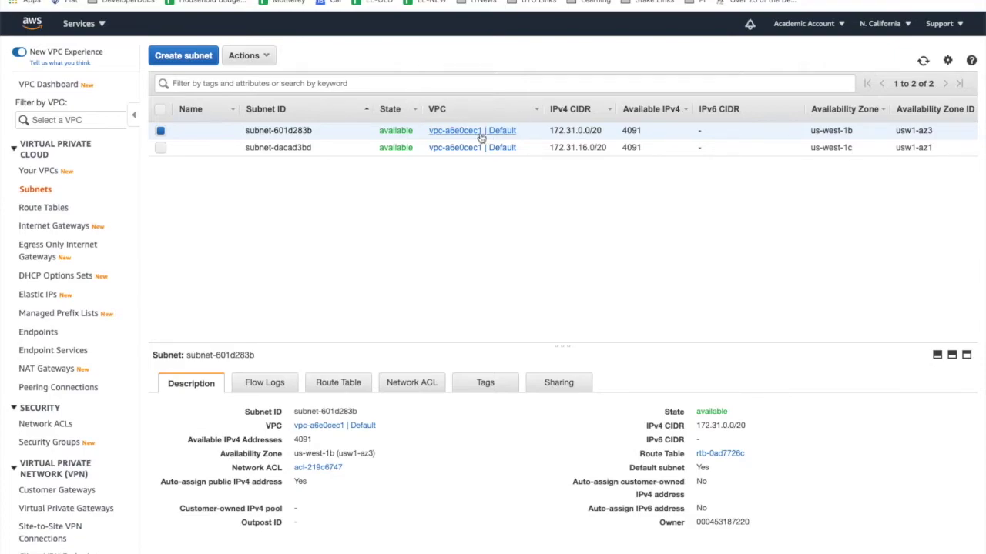
double_click(626, 131)
click(641, 150)
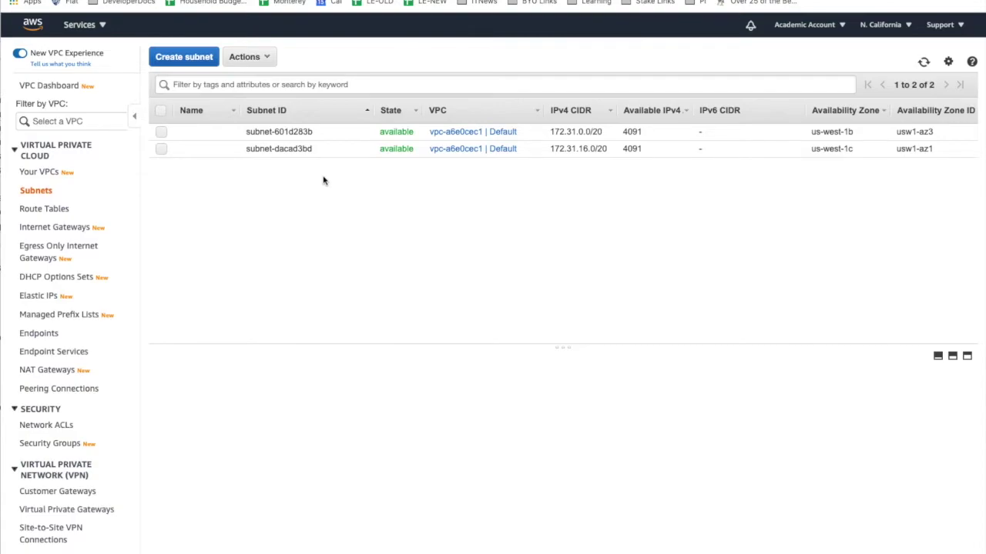
- Examine the routes in the default VPC's route table, including its VPC link, and inspect the internet gateway attached to that VPC
click(54, 215)
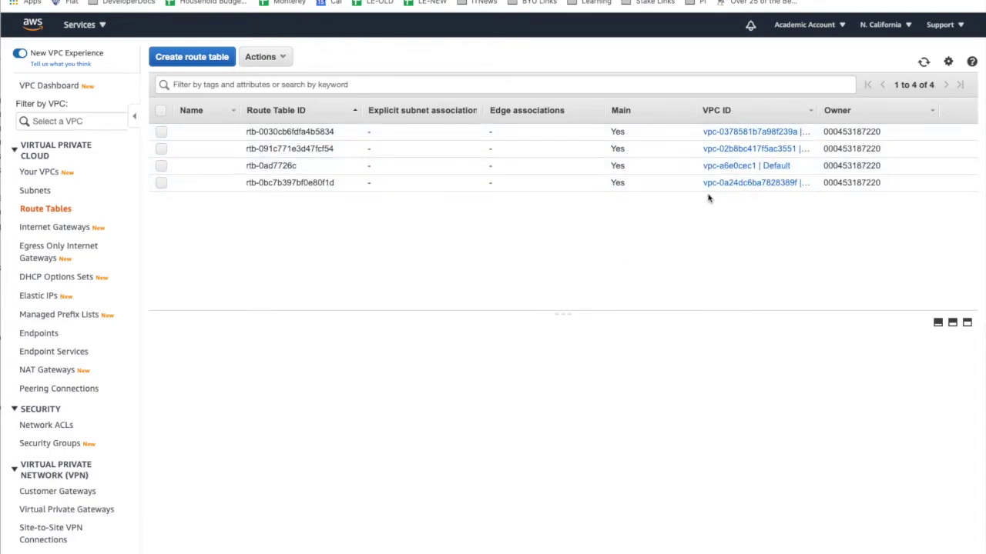
click(779, 168)
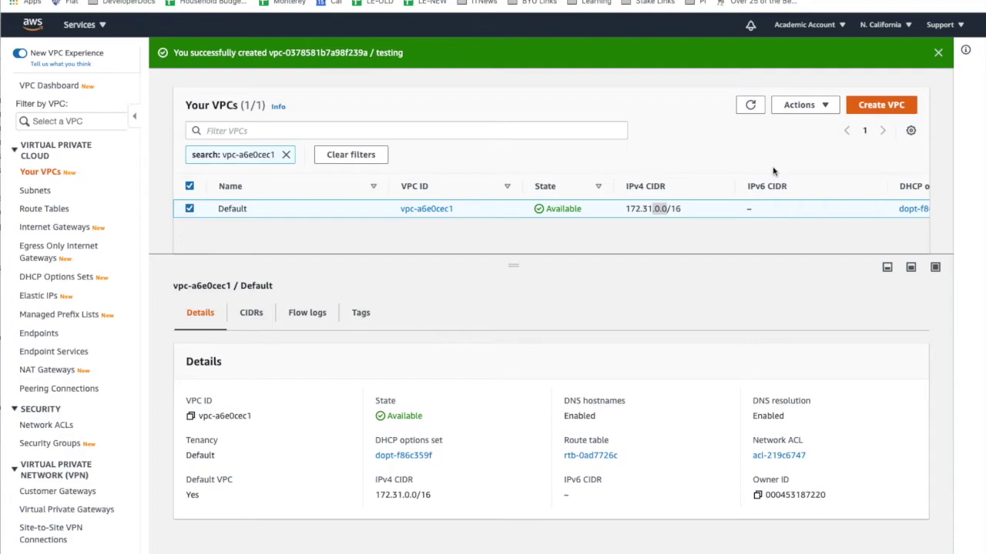
click(44, 209)
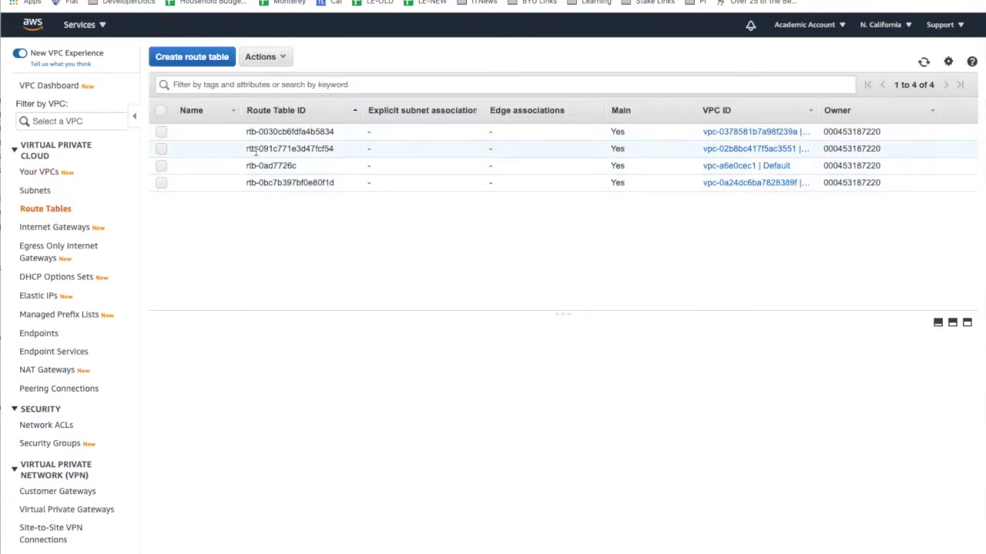
click(160, 166)
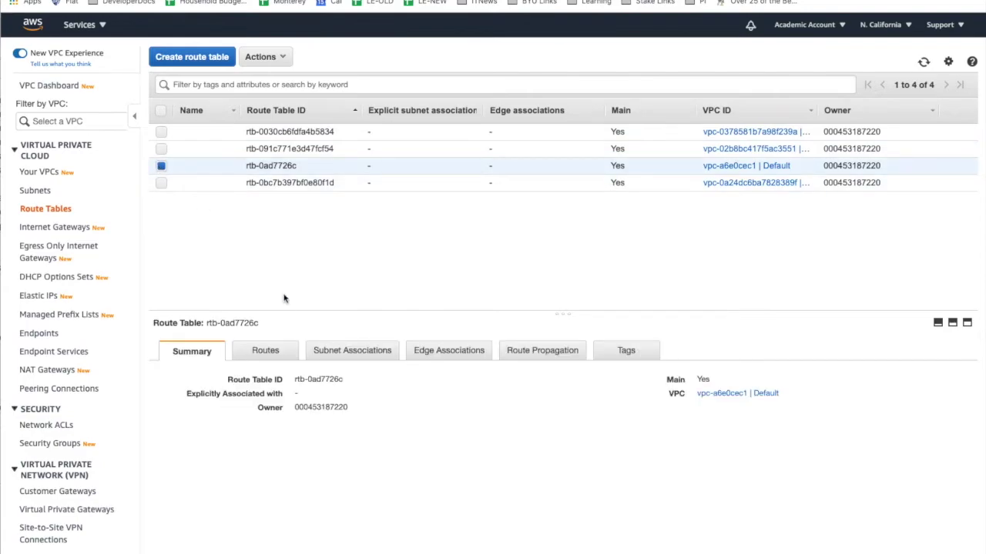
click(264, 351)
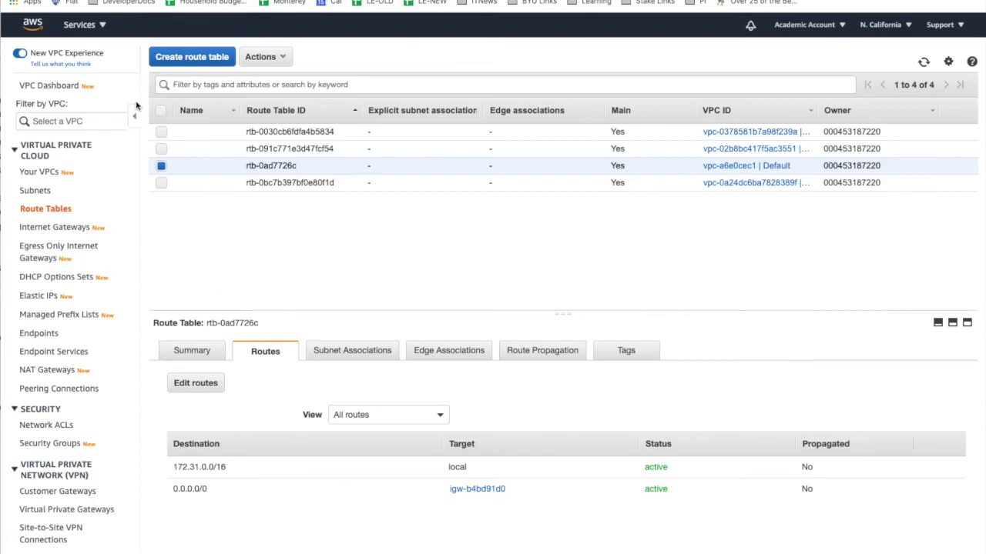
click(50, 228)
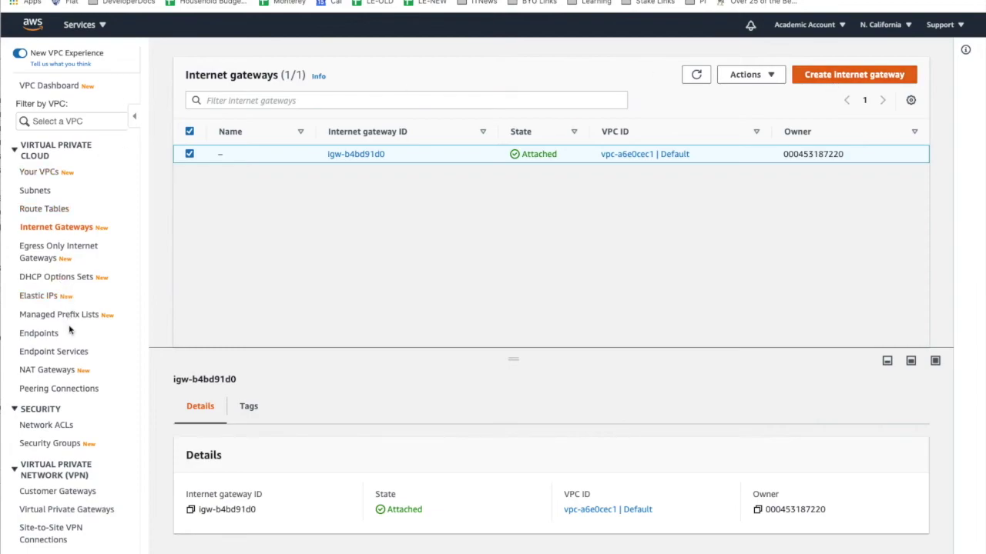
- Open the security groups and examine the default VPC group's inbound and outbound rules, comparing the inbound source with the group's own ID
scroll(69, 329, down, 3)
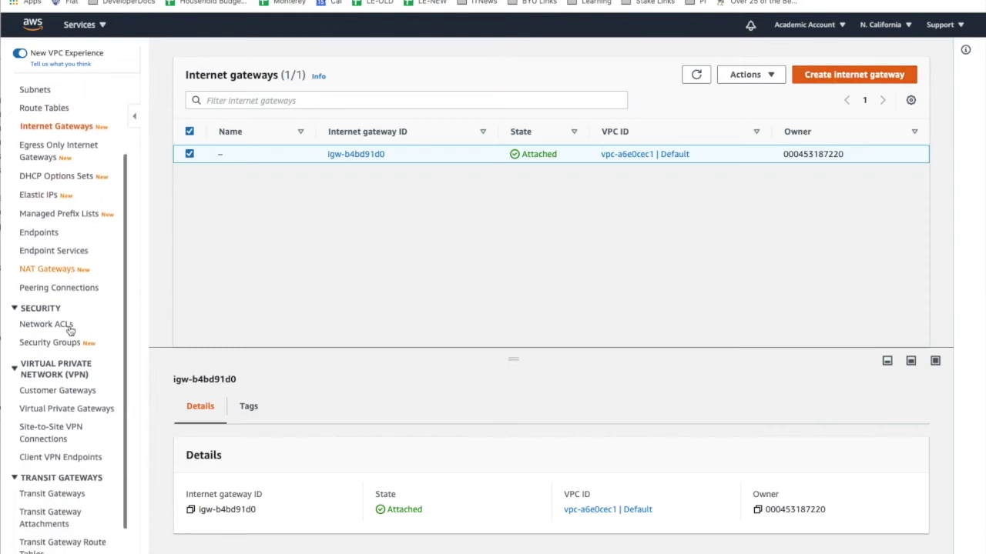
click(49, 319)
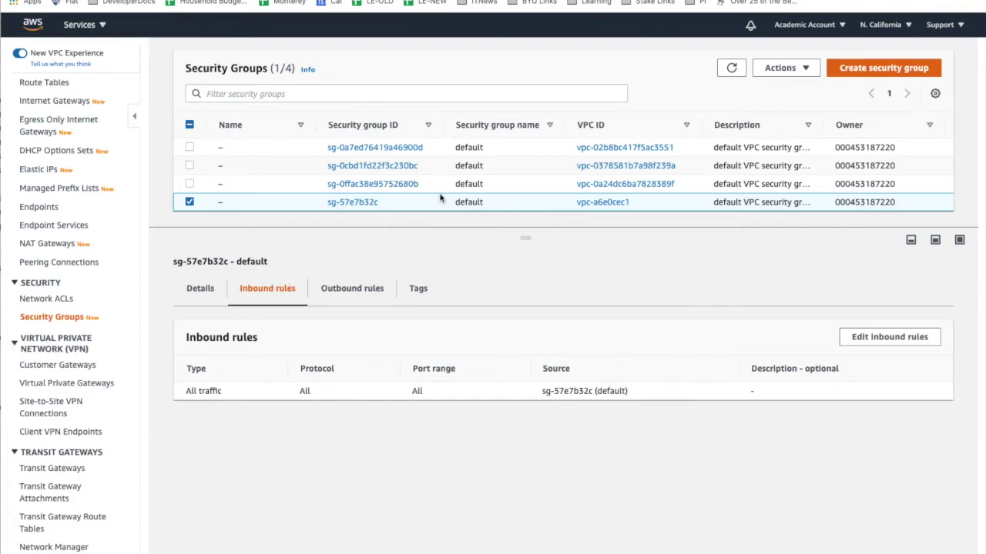
click(338, 291)
click(269, 290)
drag(540, 394, 625, 400)
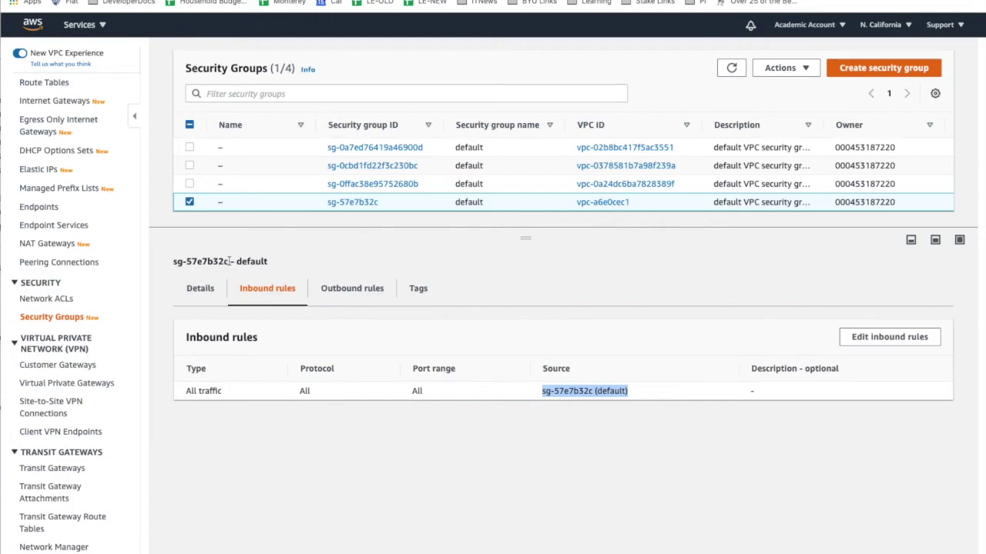
drag(229, 261, 171, 262)
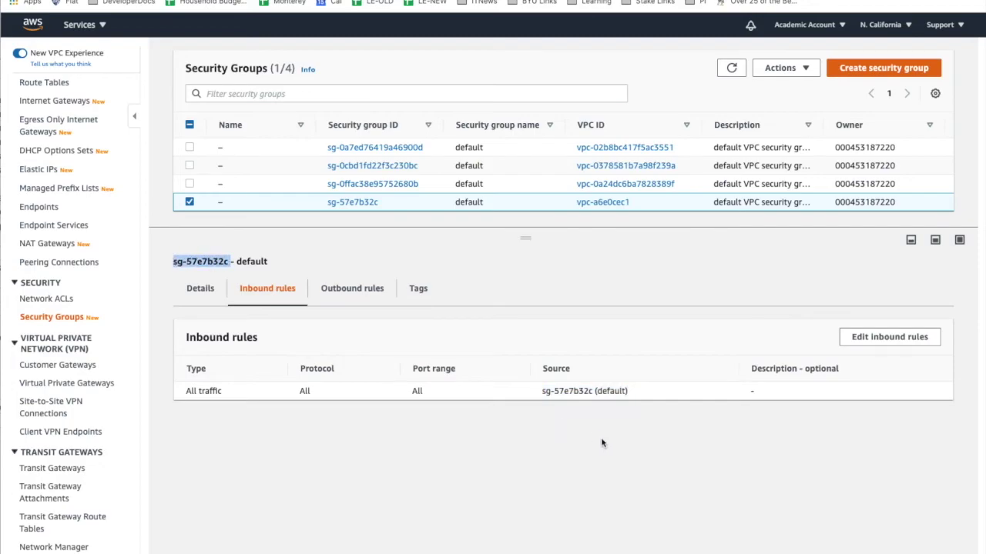
double_click(576, 390)
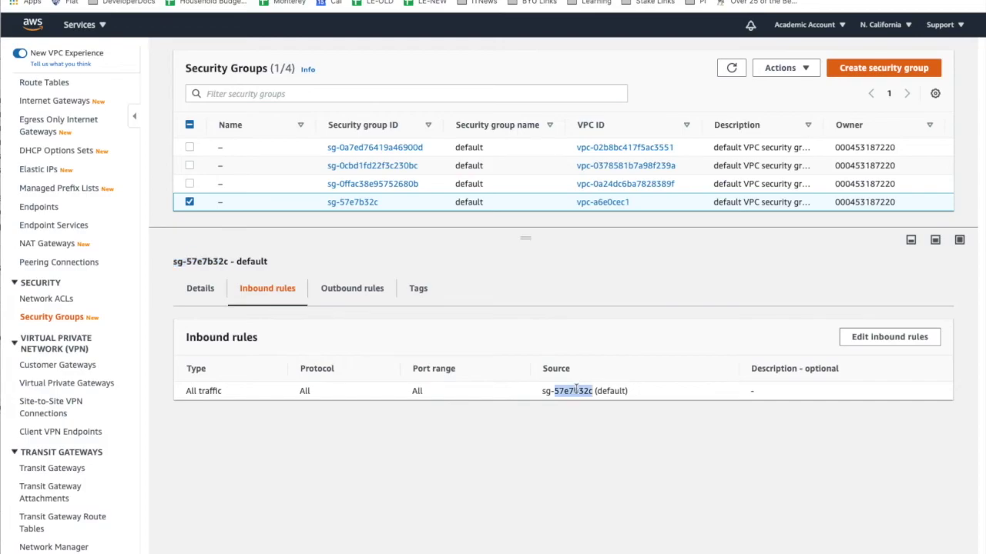
click(458, 466)
drag(538, 392, 594, 399)
- Draft an additional HTTP inbound rule with source 0.0.0.0/0 for the default VPC's security group, and discard the edit
click(883, 338)
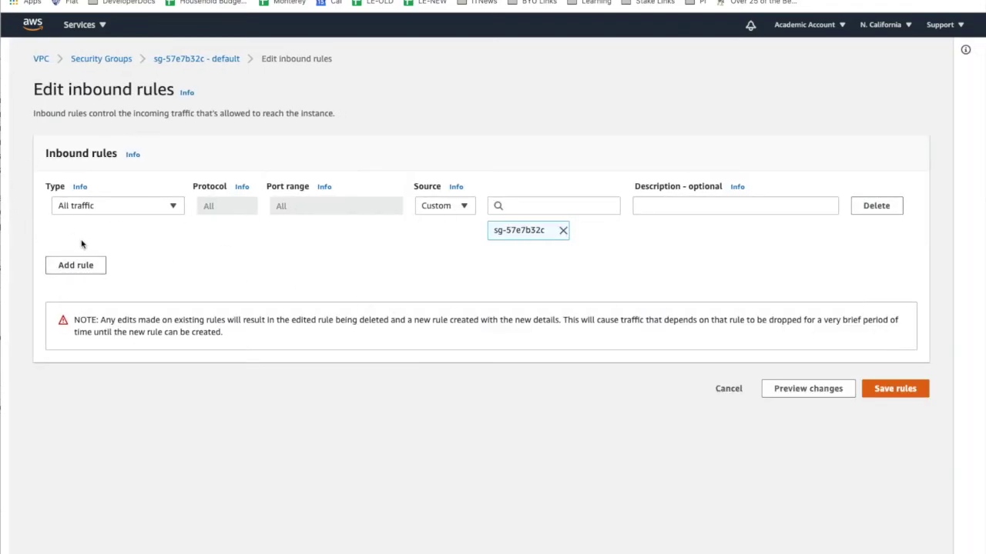
click(77, 265)
click(348, 259)
click(178, 261)
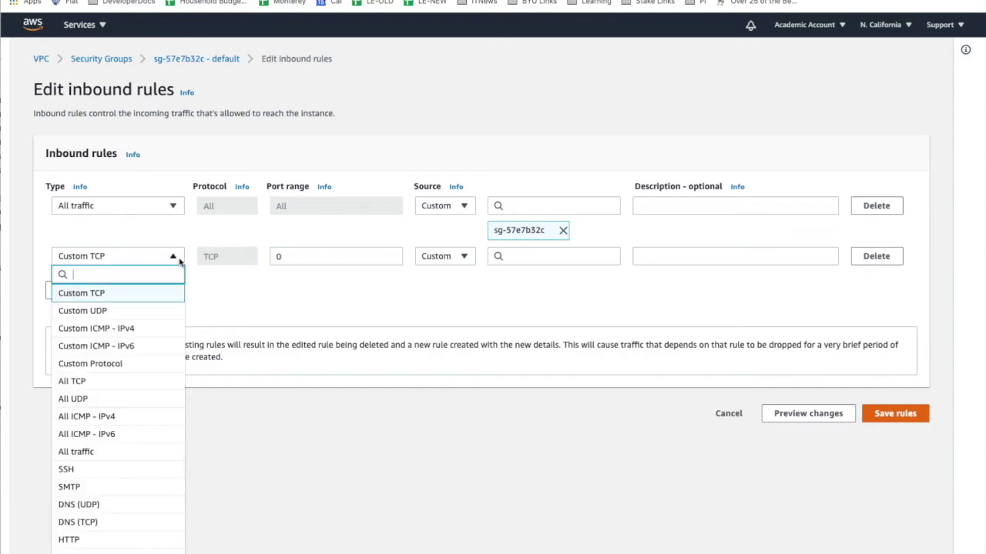
scroll(129, 428, down, 1)
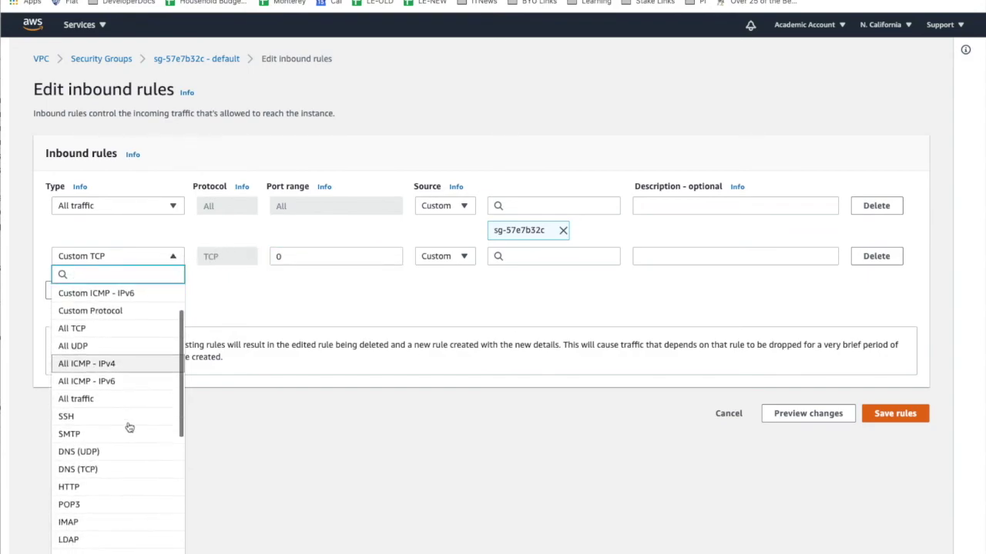
click(92, 489)
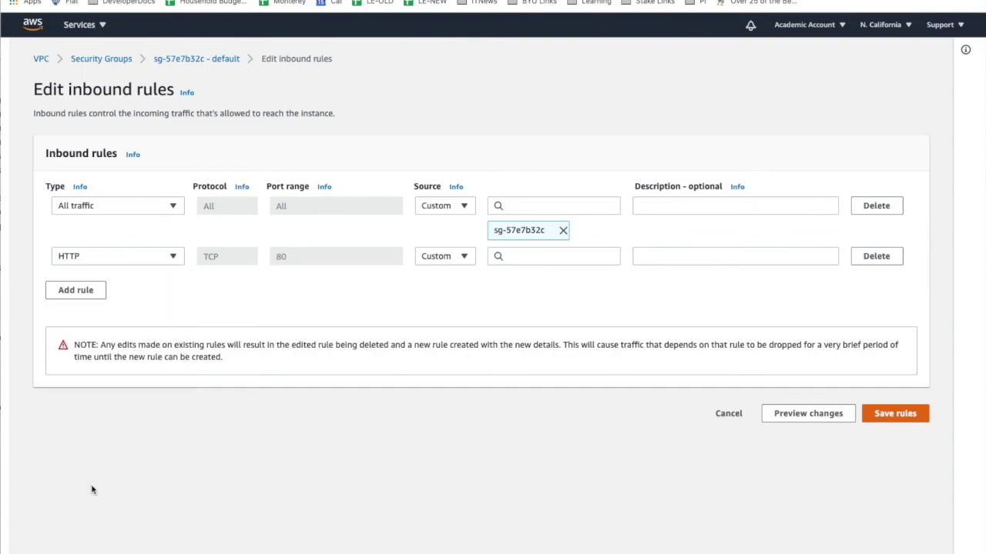
click(524, 260)
click(522, 304)
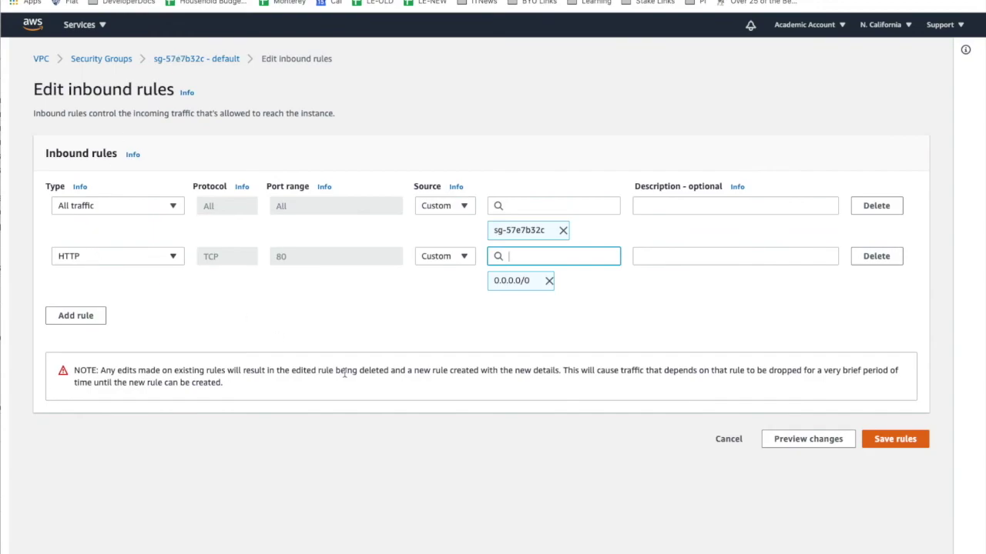
click(730, 441)
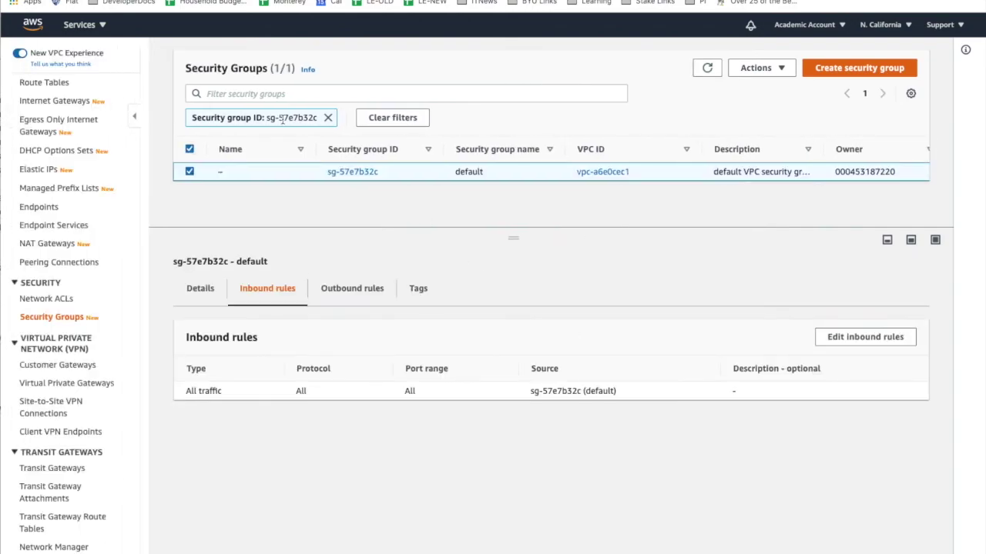
- Open the network ACL list and examine which subnets are associated with the default VPC's network ACL
click(55, 287)
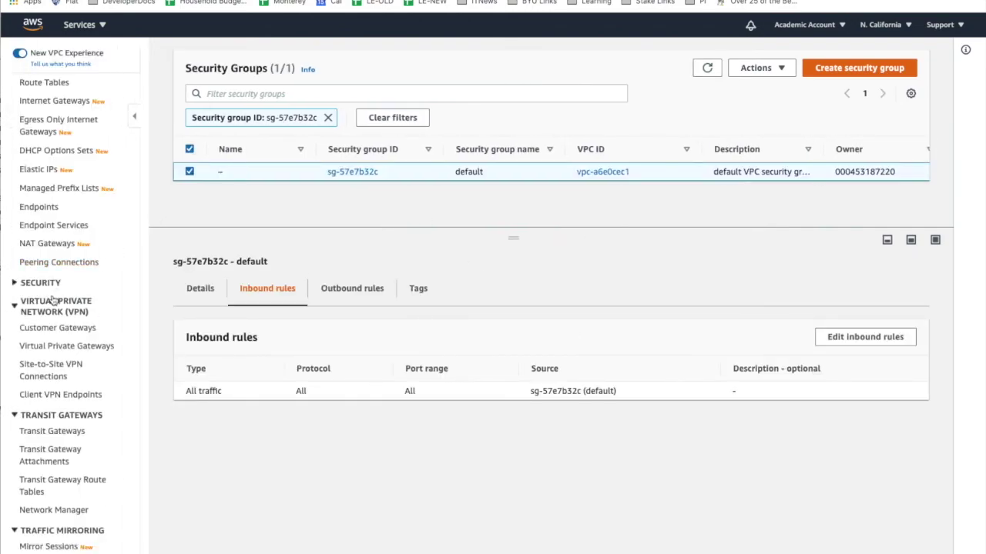
click(15, 284)
click(26, 298)
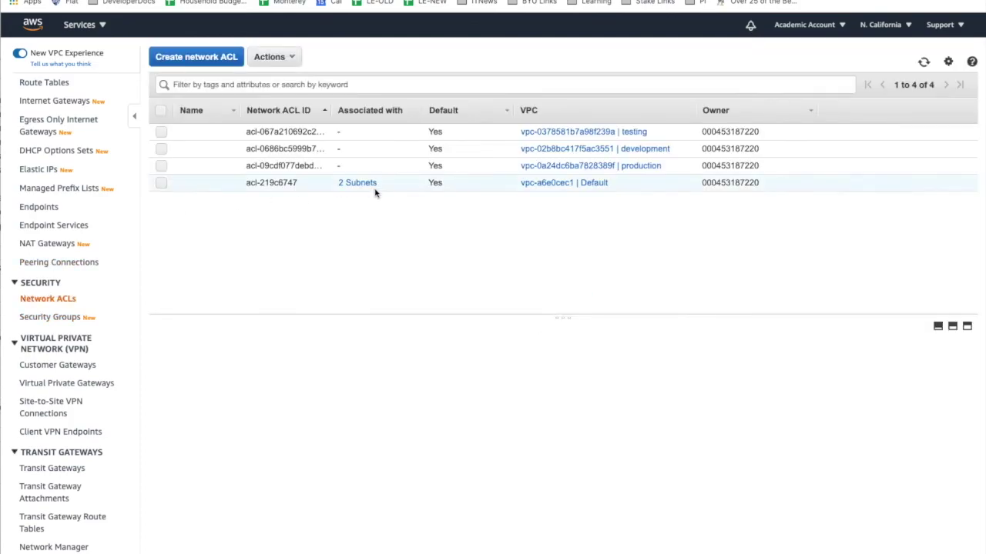
mouse_move(360, 188)
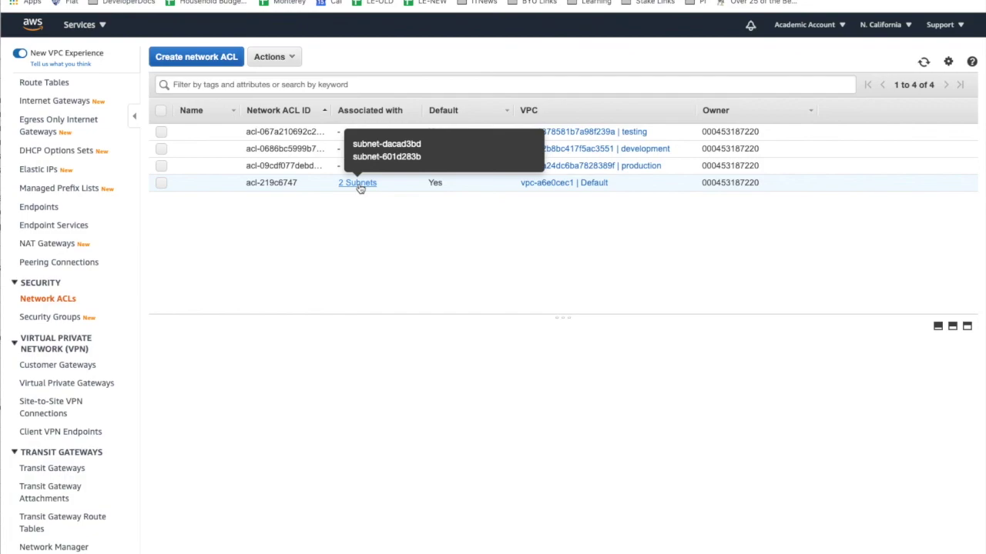
- Look briefly at the full security group list and return to the list of VPCs
click(32, 318)
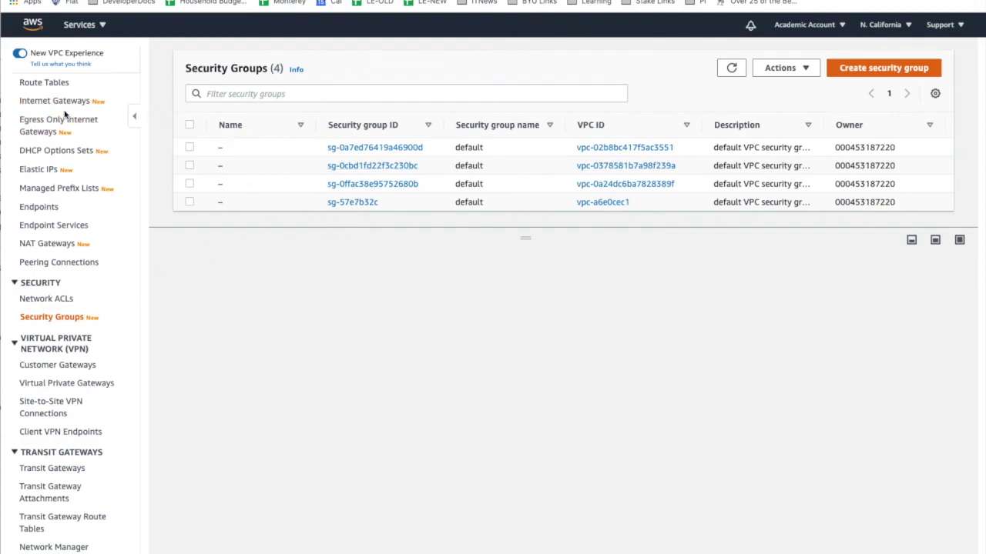
scroll(66, 114, up, 3)
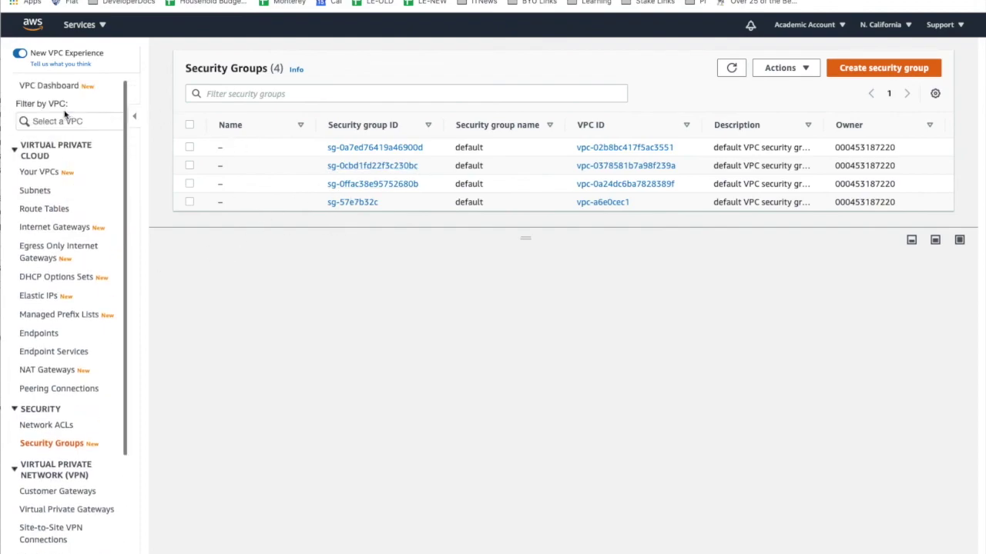
click(36, 174)
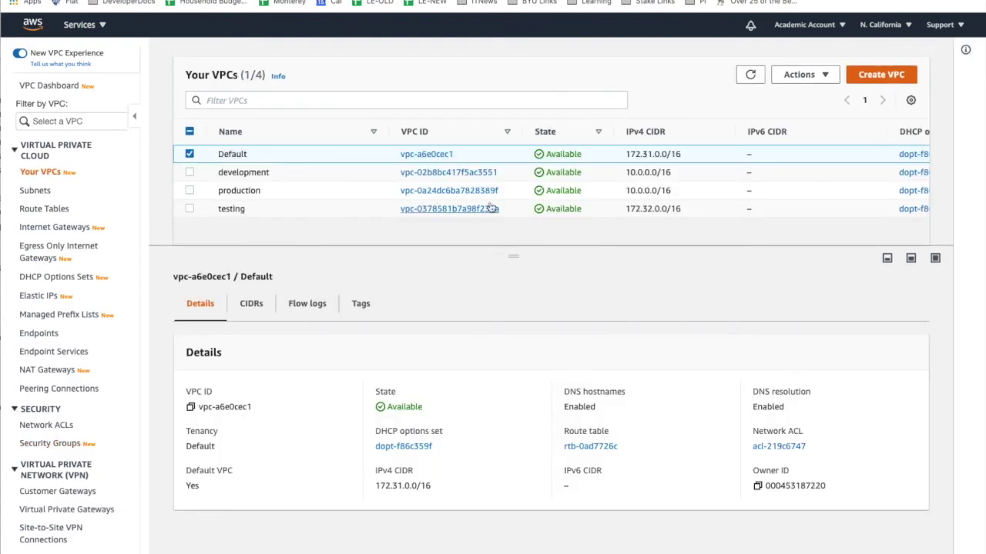